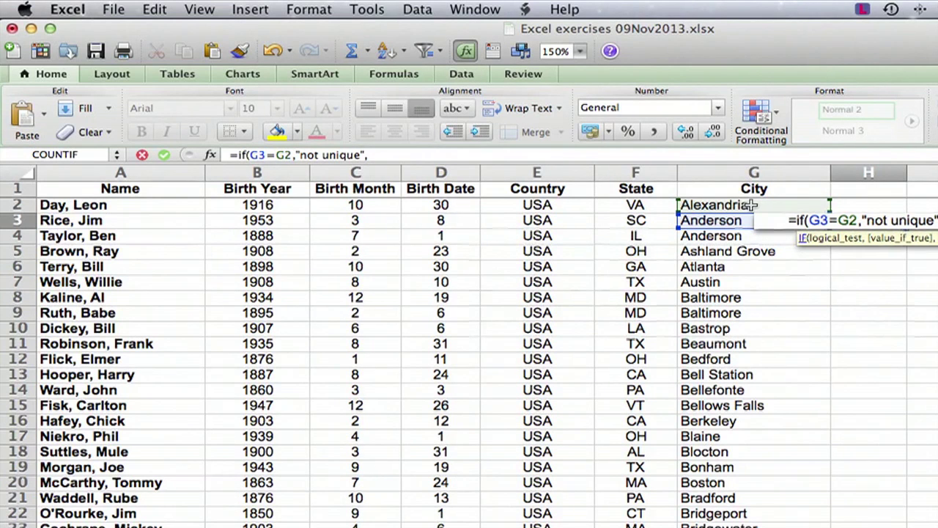
Complete =COUNTIF(H2:H242,"unique") in J2 and confirm the formula returns 203.
{"action": "type", "text": "unique"}
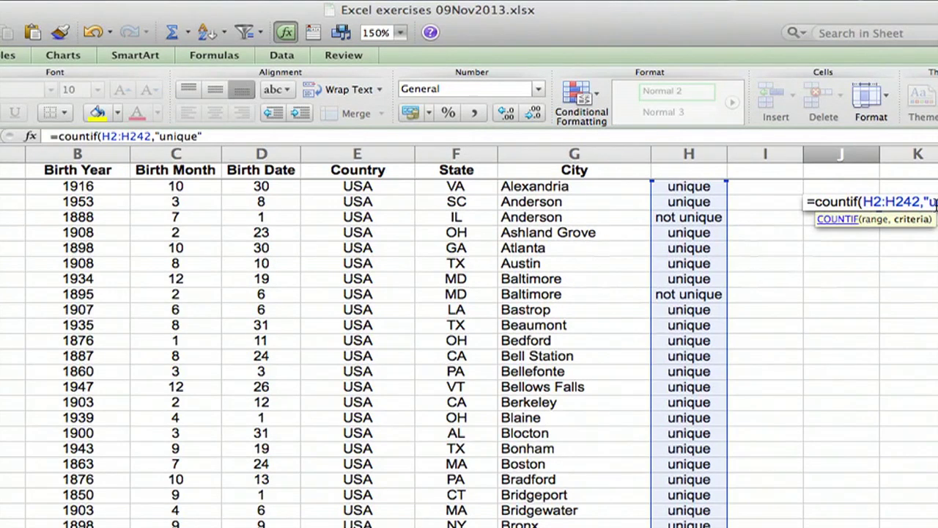
{"action": "key", "text": "Return"}
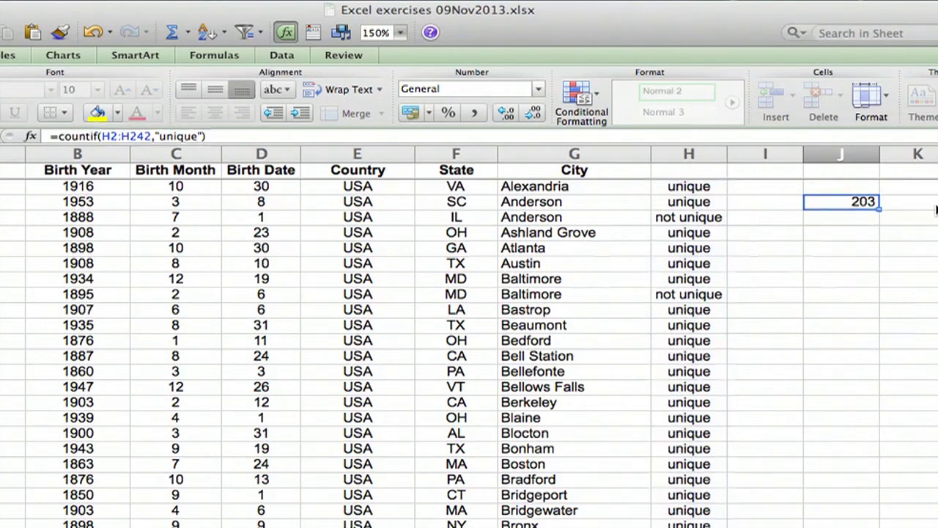
{"action": "left_click", "coordinate": [859, 205]}
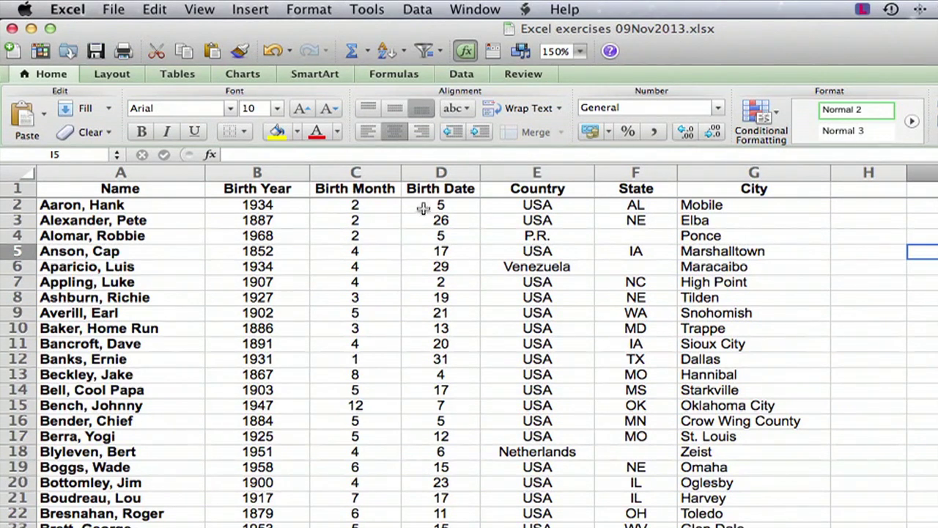
{"action": "left_click", "coordinate": [734, 235]}
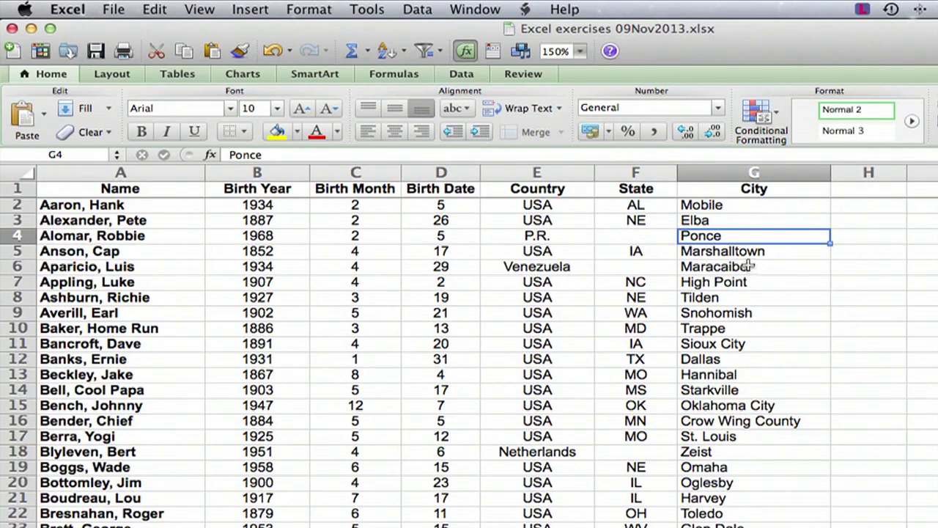
{"action": "left_click", "coordinate": [744, 193]}
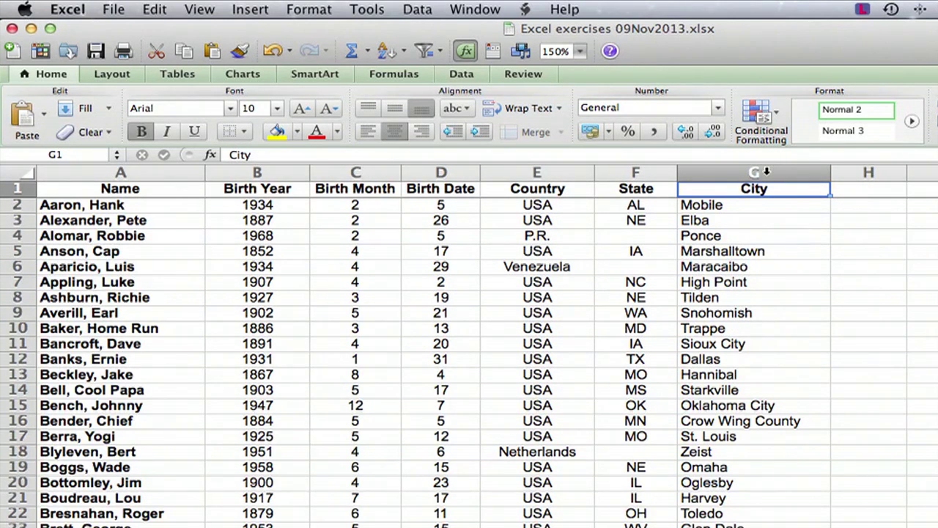
Select columns A through G and sort them by City, A to Z, via Data > Sort.
{"action": "left_click", "coordinate": [766, 172]}
{"action": "left_click_drag", "start_coordinate": [766, 172], "coordinate": [166, 212]}
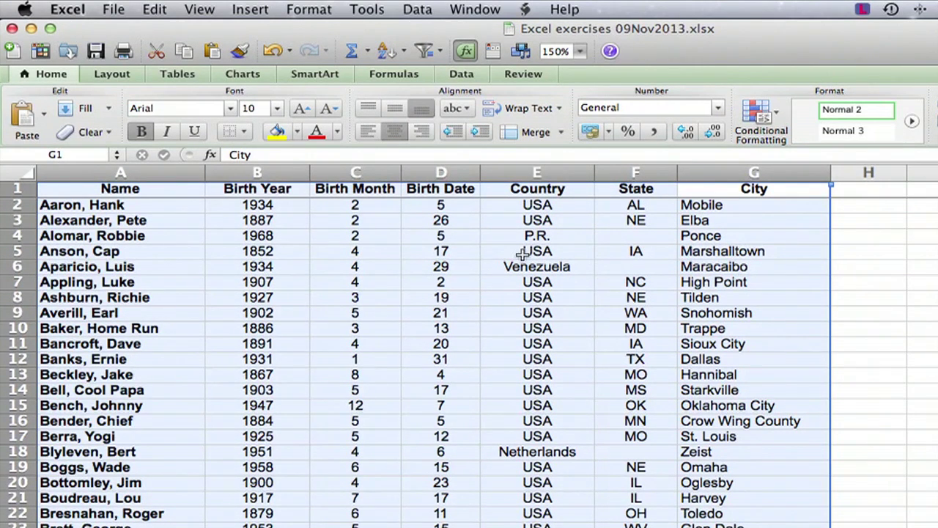
{"action": "left_click", "coordinate": [418, 9]}
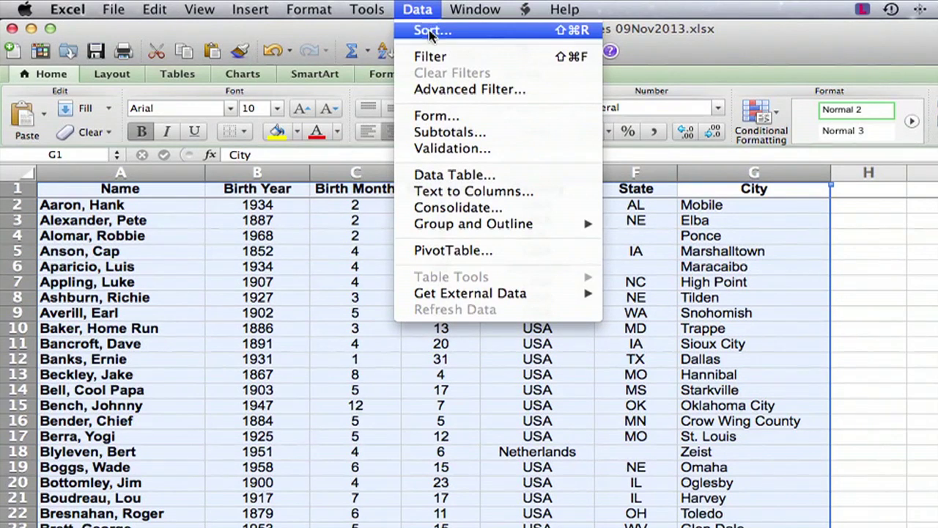
{"action": "left_click", "coordinate": [431, 31]}
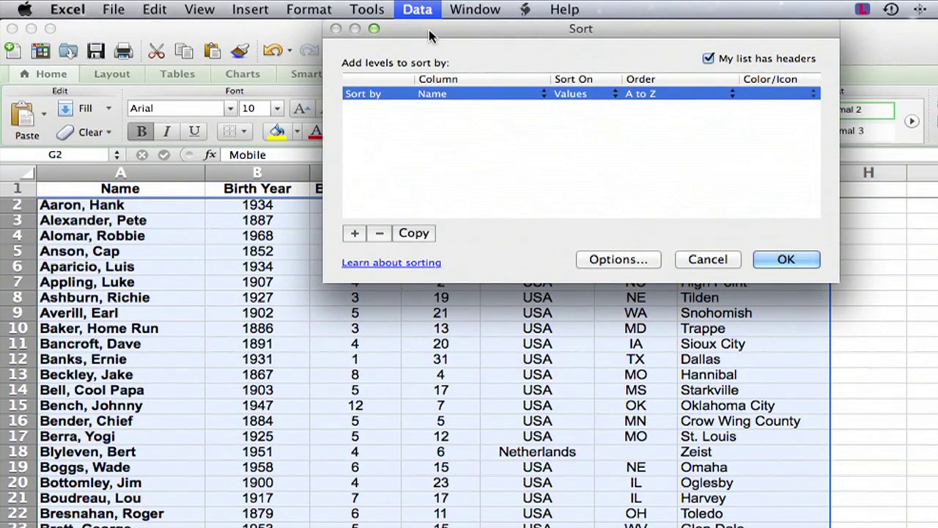
{"action": "left_click", "coordinate": [444, 93]}
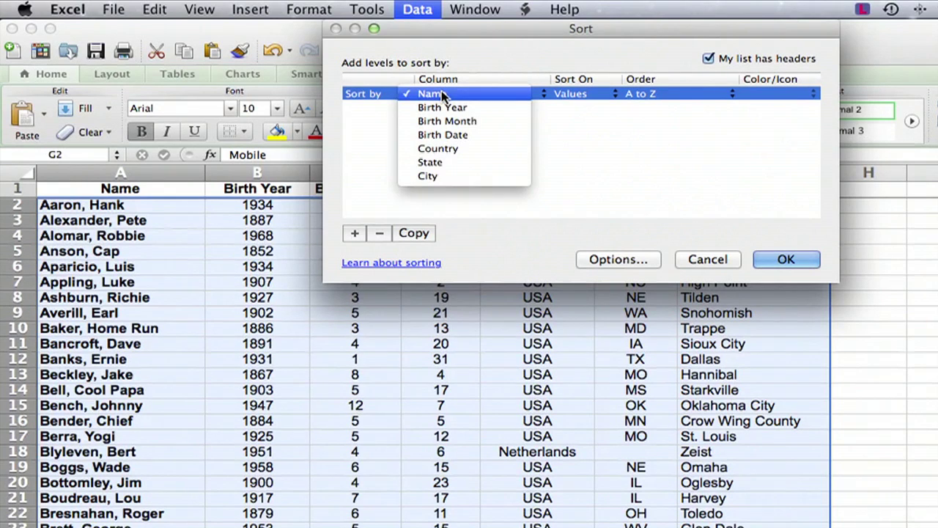
{"action": "left_click", "coordinate": [439, 179]}
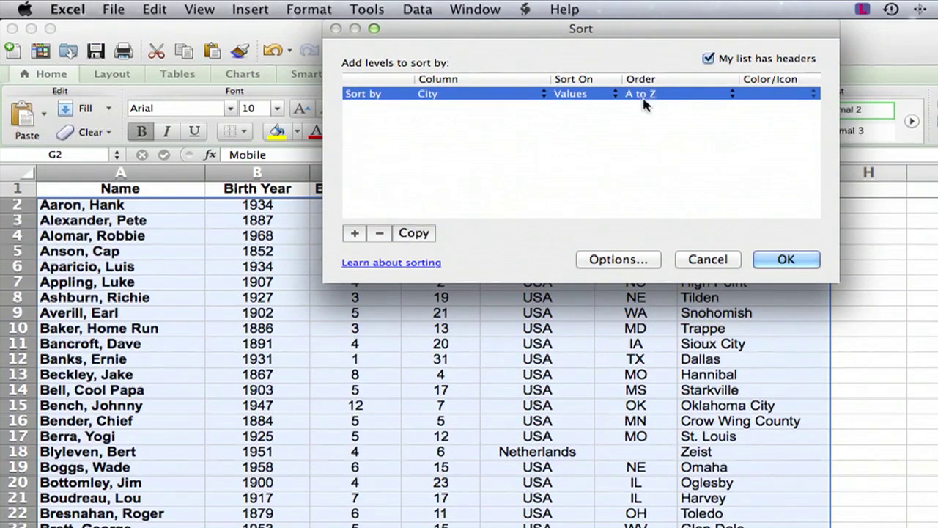
{"action": "left_click", "coordinate": [781, 259]}
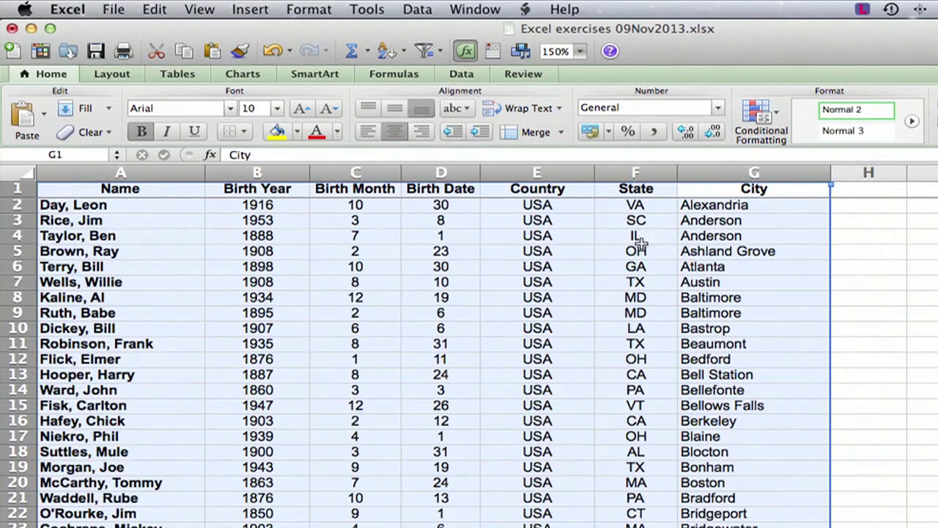
{"action": "left_click", "coordinate": [879, 222]}
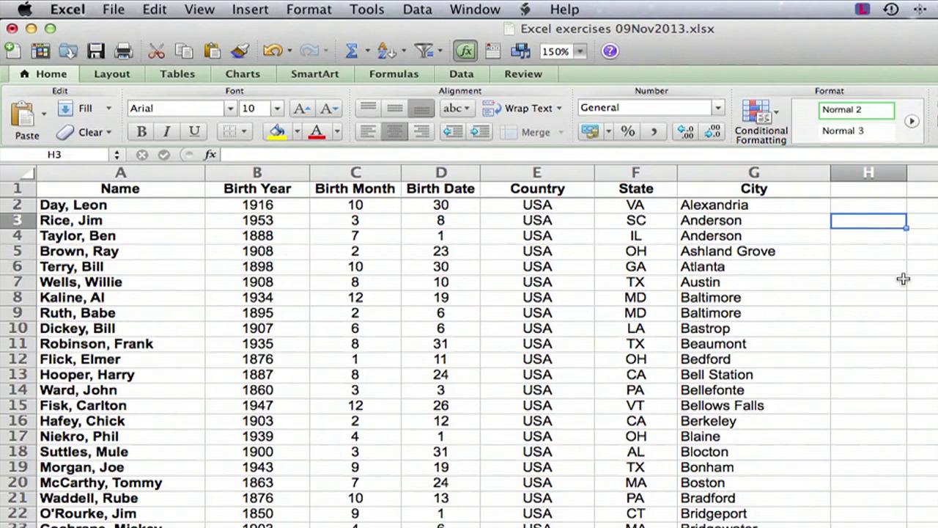
{"action": "type", "text": "="}
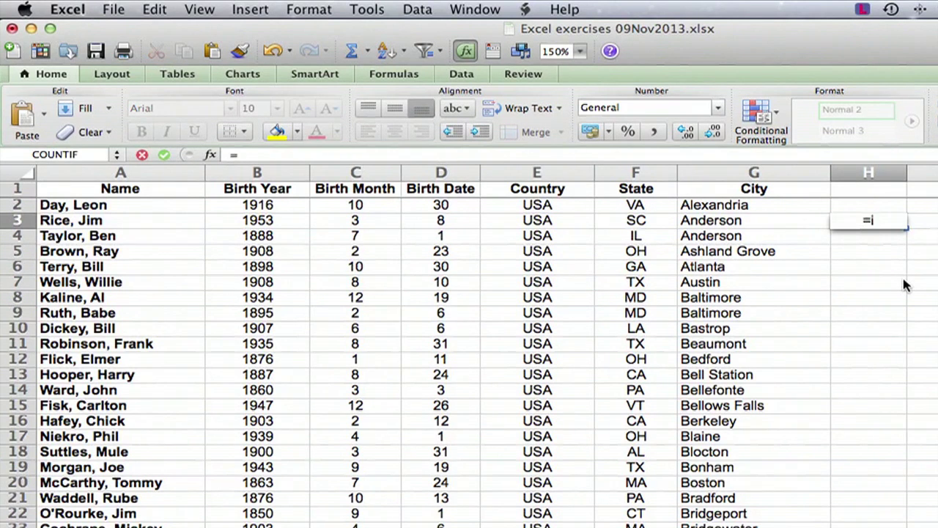
{"action": "type", "text": "if("}
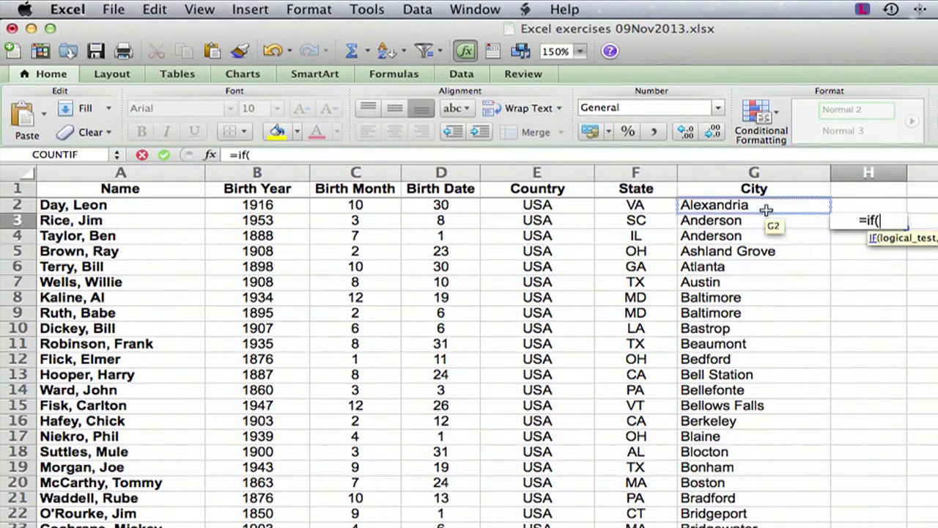
Enter =IF(G3=G2,"not unique","unique") in H3, comparing Anderson with the city above.
{"action": "left_click", "coordinate": [753, 220]}
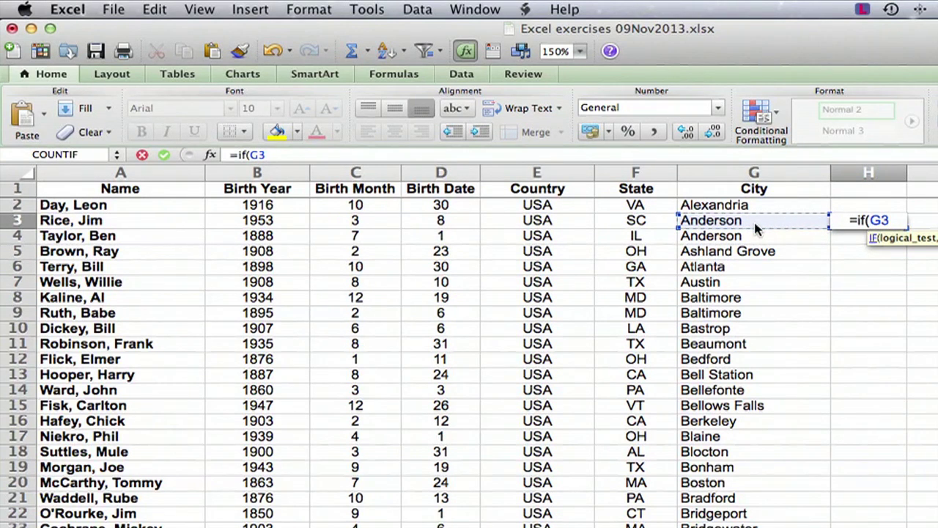
{"action": "type", "text": "="}
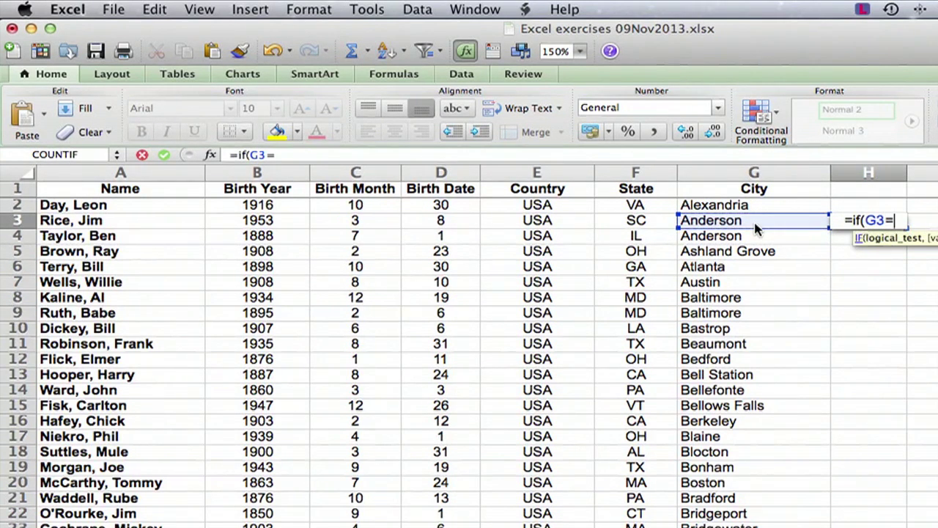
{"action": "left_click", "coordinate": [753, 206]}
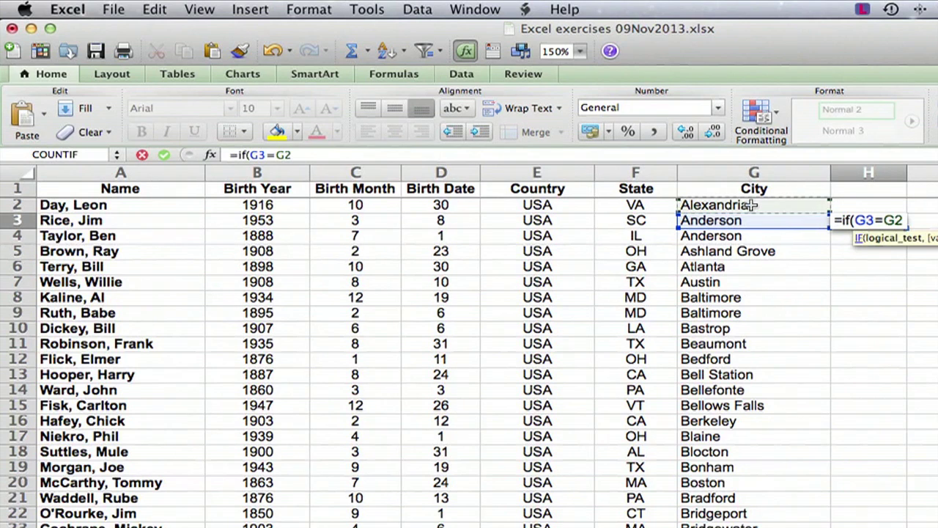
{"action": "type", "text": ","}
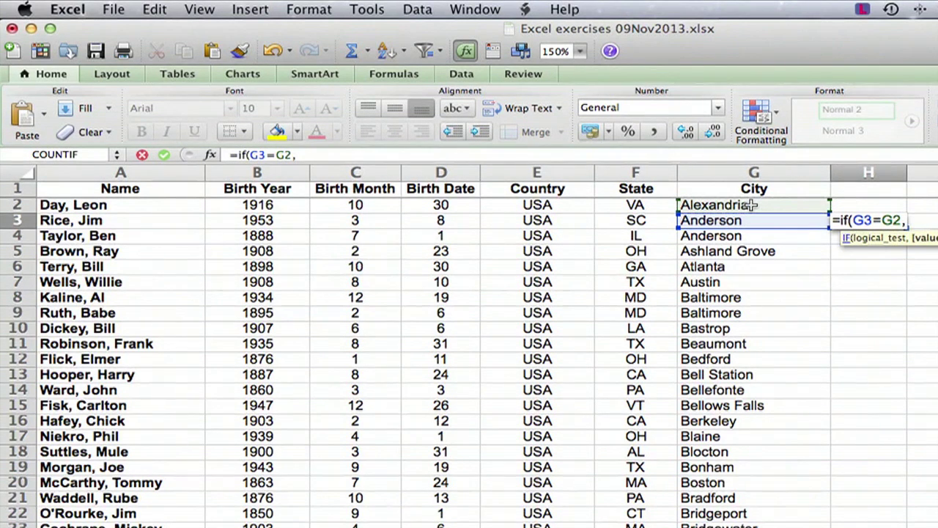
{"action": "type", "text": "\""}
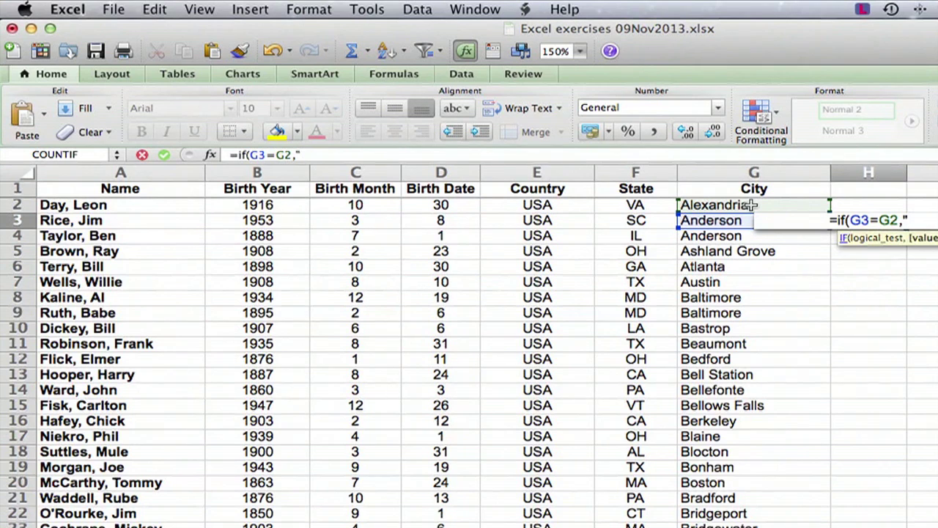
{"action": "type", "text": "not u"}
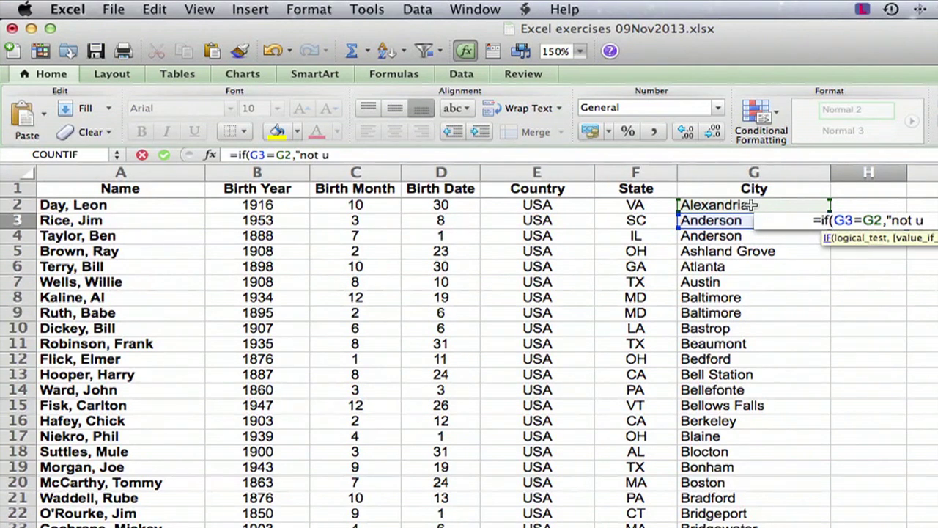
{"action": "type", "text": "niq"}
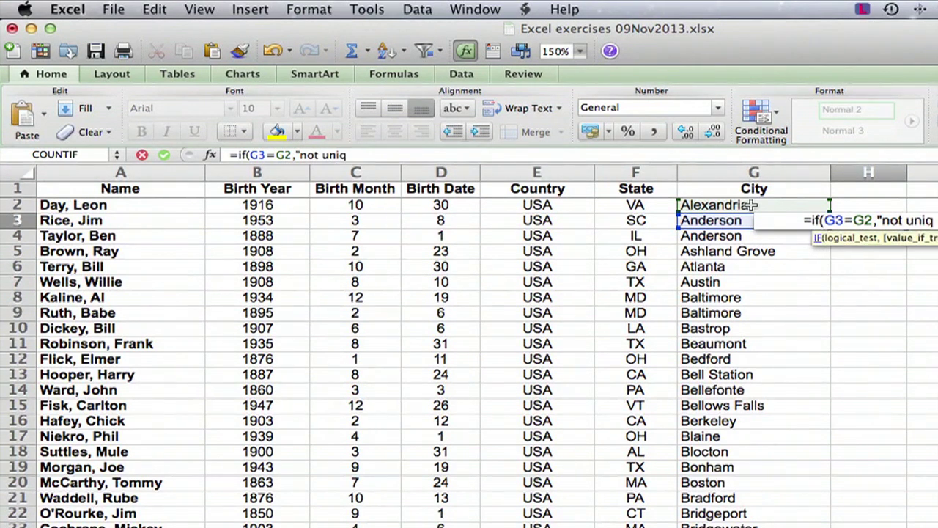
{"action": "type", "text": "ue\""}
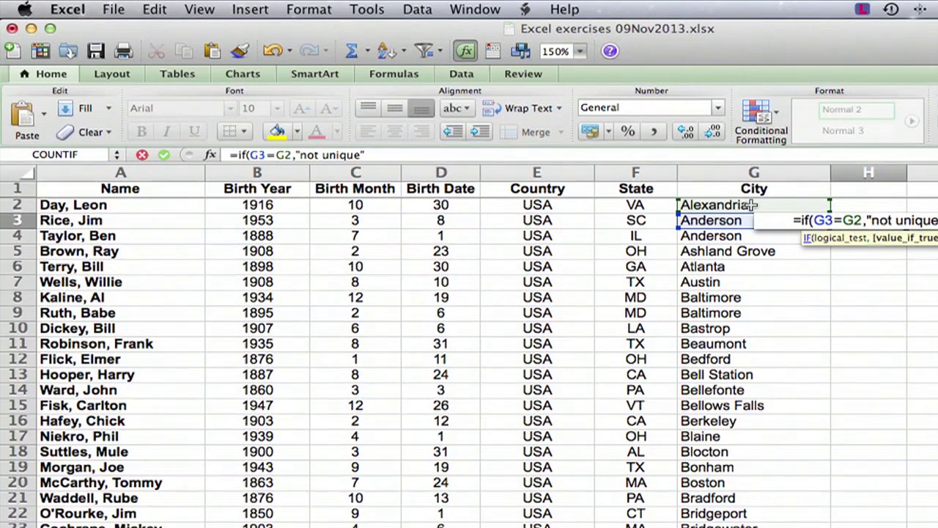
{"action": "type", "text": ","}
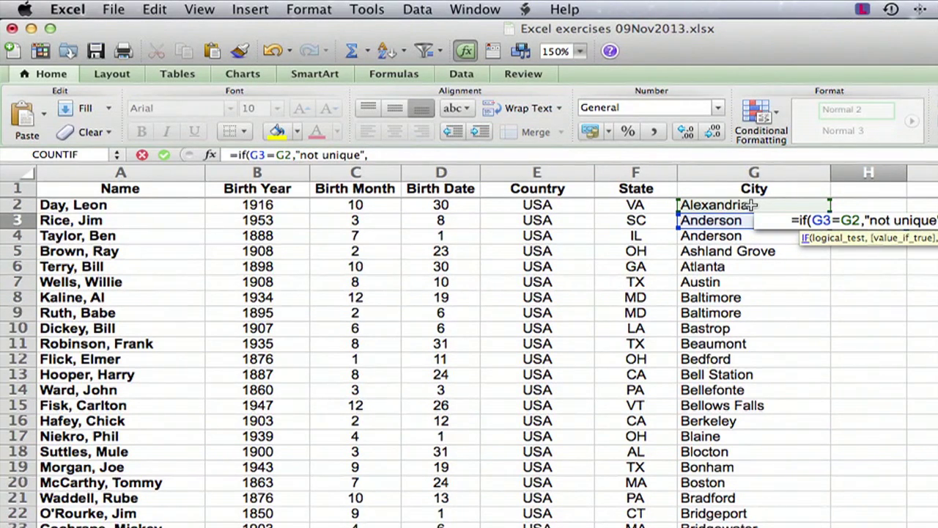
{"action": "type", "text": "\"unique"}
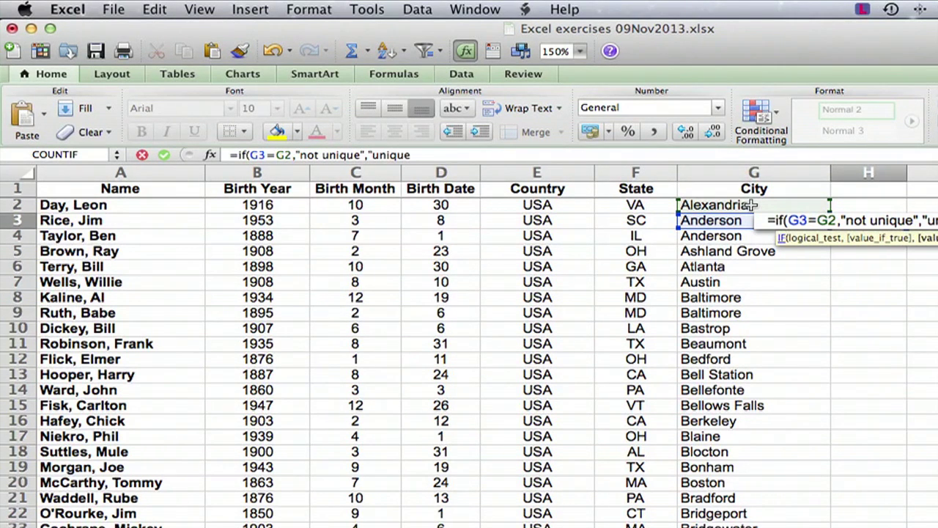
{"action": "type", "text": "\")"}
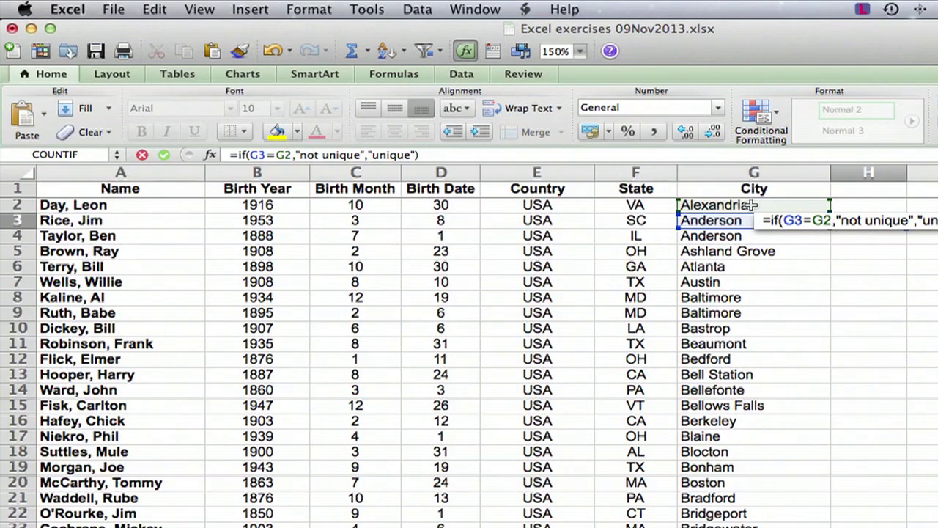
{"action": "key", "text": "Return"}
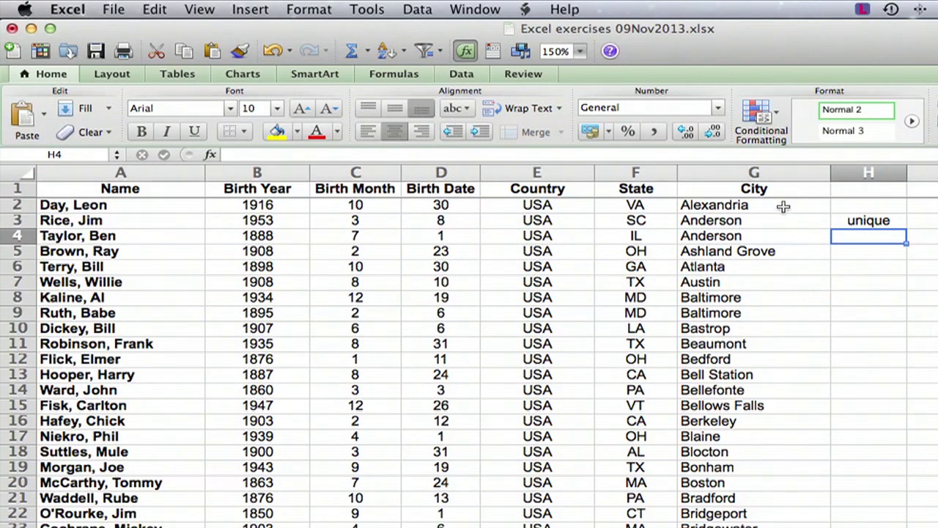
{"action": "left_click", "coordinate": [765, 225]}
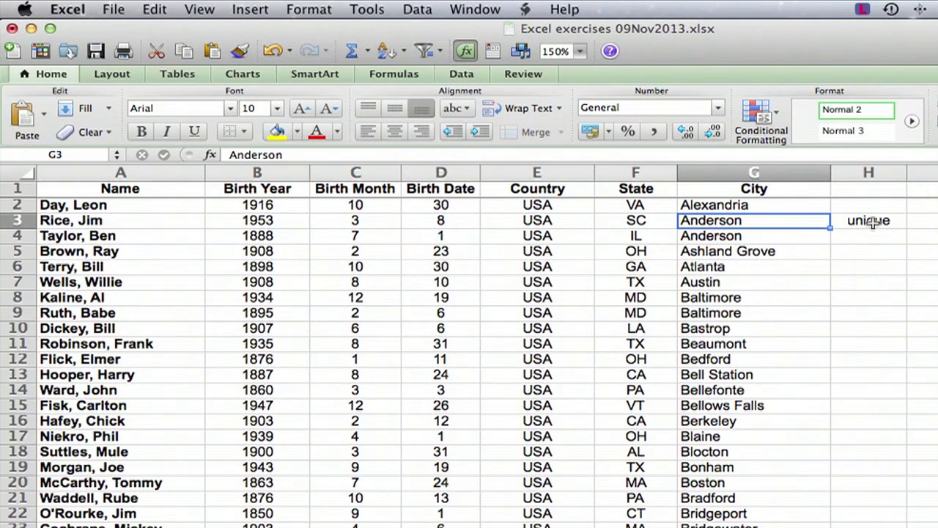
Type 'unique' in H2 for the first city, Alexandria.
{"action": "left_click", "coordinate": [806, 204]}
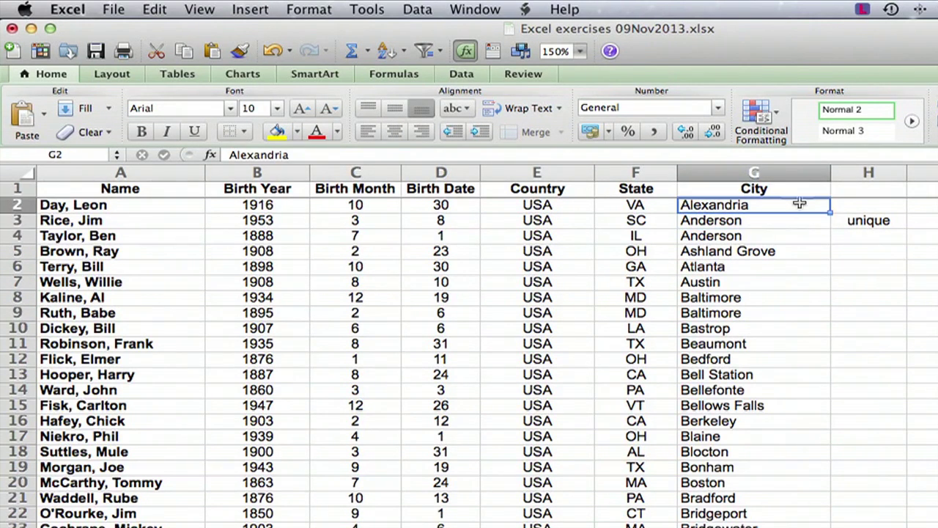
{"action": "left_click", "coordinate": [854, 205]}
{"action": "type", "text": "unique"}
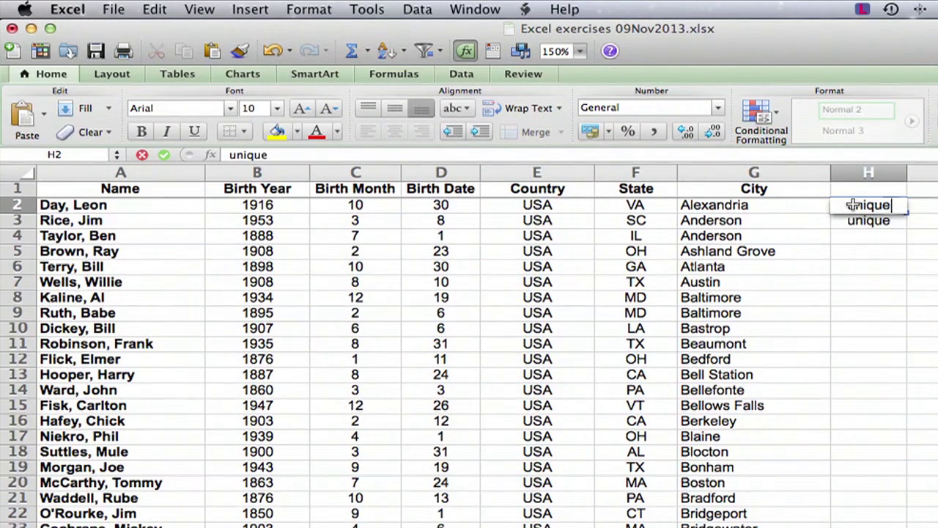
{"action": "key", "text": "Return"}
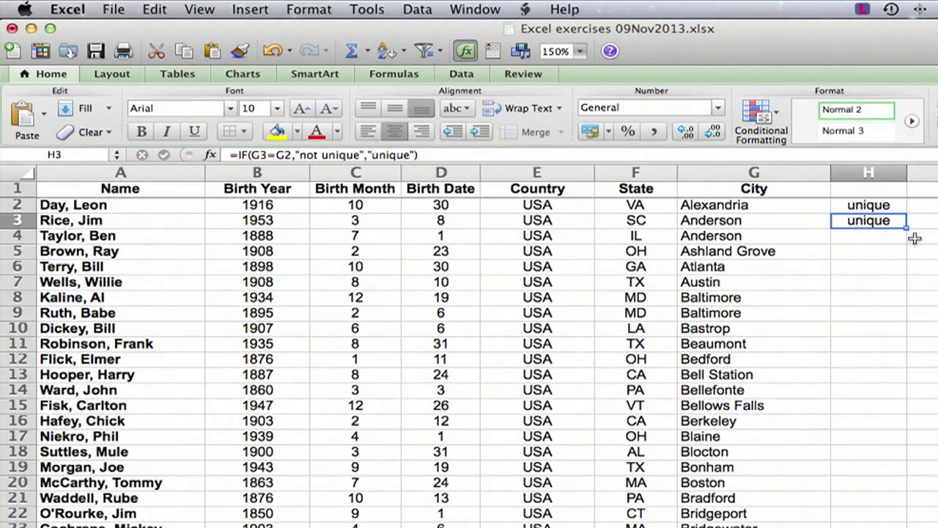
Fill the H3 uniqueness formula down column H to row 242.
{"action": "left_click_drag", "start_coordinate": [907, 229], "coordinate": [894, 348]}
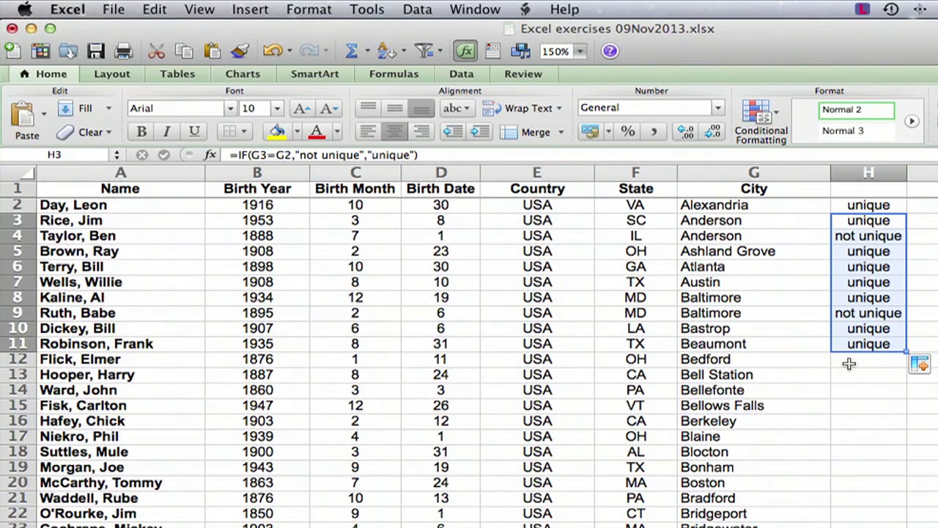
{"action": "double_click", "coordinate": [887, 360]}
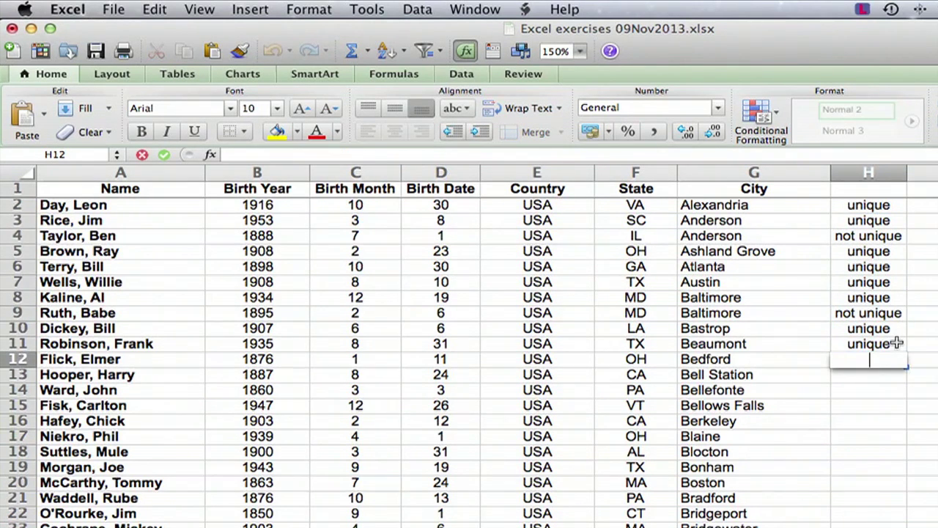
{"action": "left_click", "coordinate": [879, 220]}
{"action": "left_click_drag", "start_coordinate": [876, 206], "coordinate": [888, 341]}
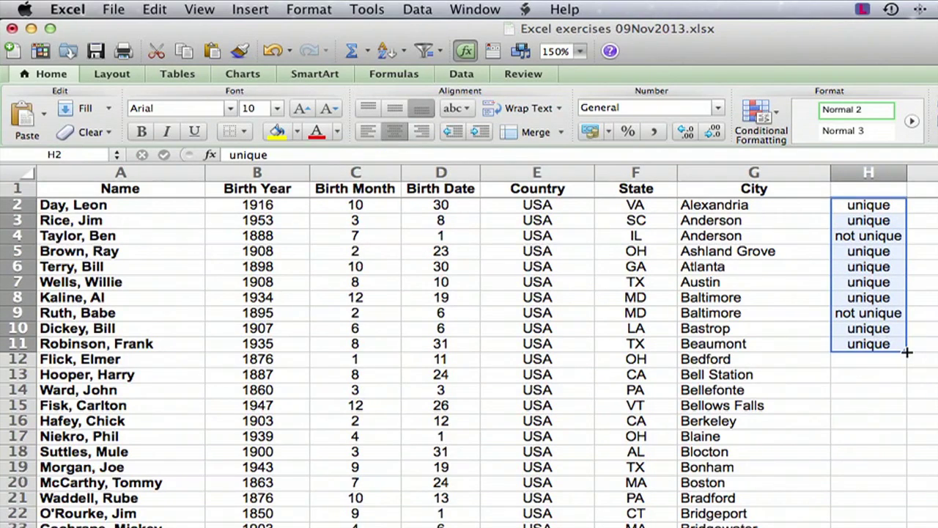
{"action": "double_click", "coordinate": [907, 352]}
Scroll to the bottom and check the last player's flag, leaving it unchanged.
{"action": "scroll", "coordinate": [469, 359], "scroll_direction": "down", "scroll_amount": 20}
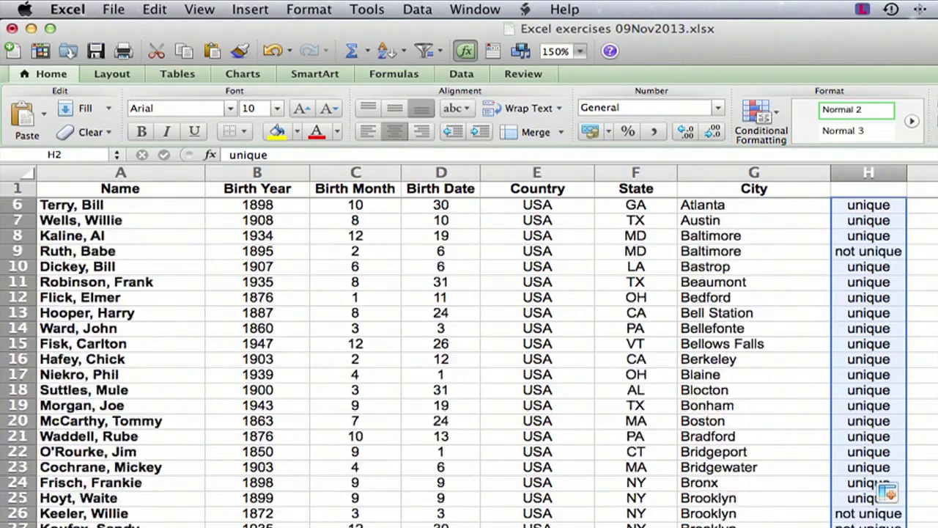
{"action": "scroll", "coordinate": [469, 360], "scroll_direction": "down", "scroll_amount": 20}
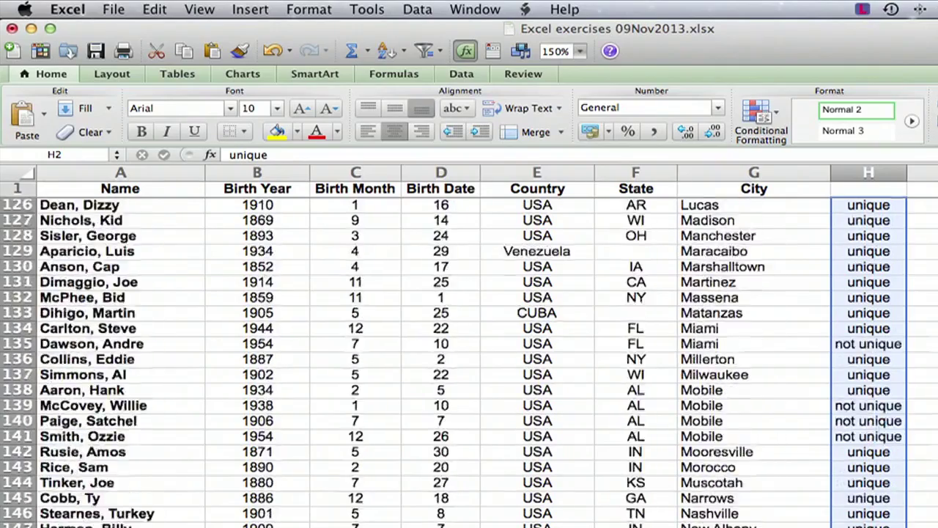
{"action": "scroll", "coordinate": [469, 359], "scroll_direction": "down", "scroll_amount": 12}
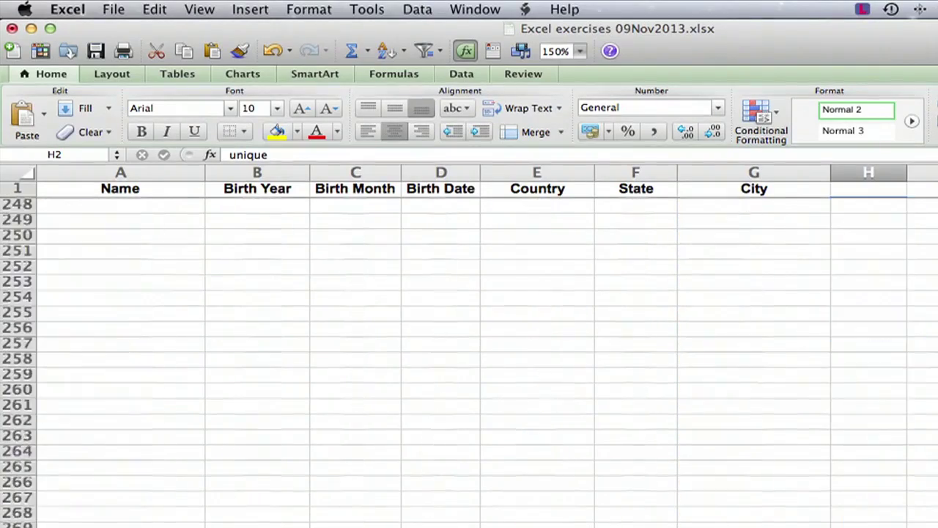
{"action": "scroll", "coordinate": [469, 359], "scroll_direction": "up", "scroll_amount": 7}
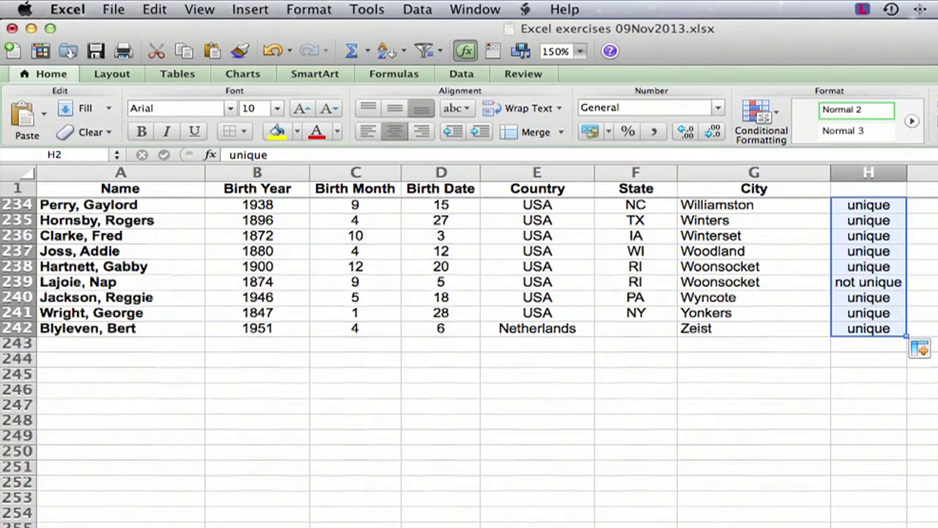
{"action": "double_click", "coordinate": [870, 330]}
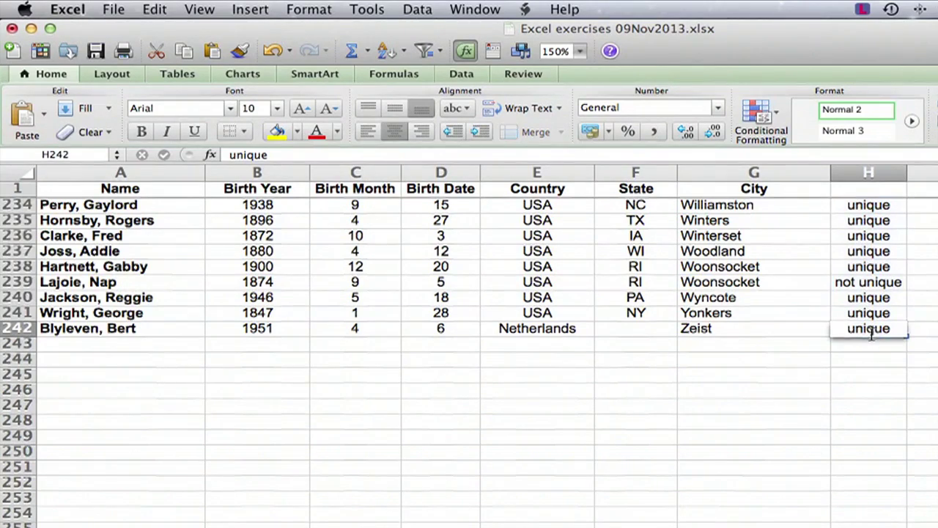
{"action": "left_click", "coordinate": [882, 375]}
{"action": "scroll", "coordinate": [469, 360], "scroll_direction": "up", "scroll_amount": 20}
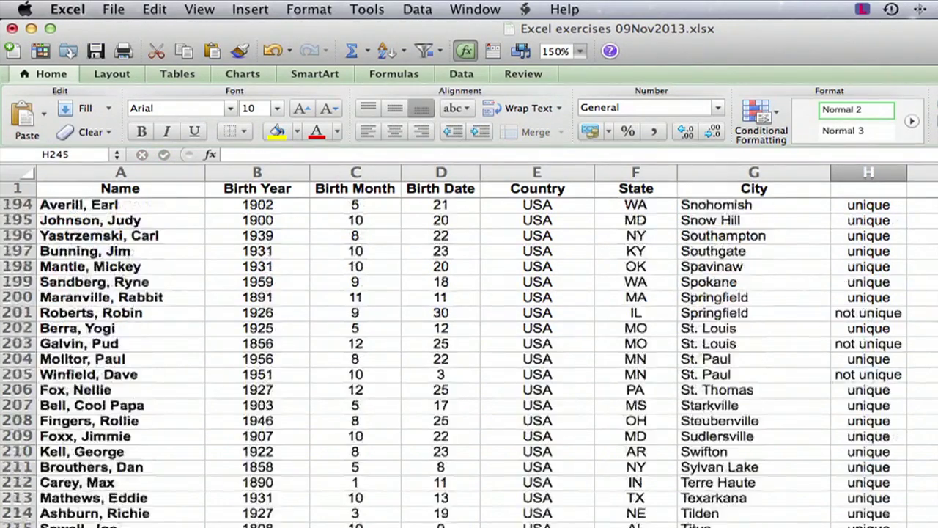
{"action": "scroll", "coordinate": [469, 359], "scroll_direction": "right", "scroll_amount": 5}
{"action": "scroll", "coordinate": [469, 359], "scroll_direction": "left", "scroll_amount": 5}
{"action": "scroll", "coordinate": [469, 359], "scroll_direction": "up", "scroll_amount": 2}
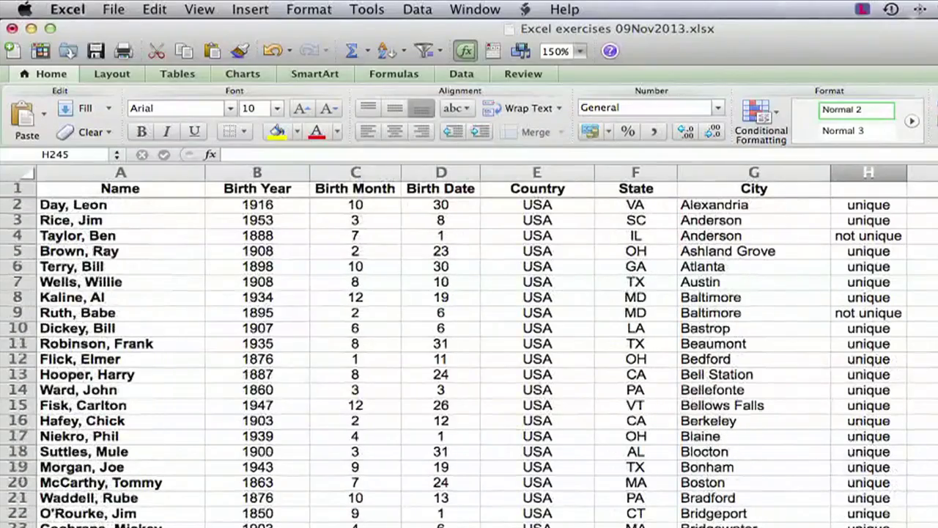
Enter =COUNTIF(H2:H242,"unique") in an empty column J cell.
{"action": "left_click", "coordinate": [935, 235]}
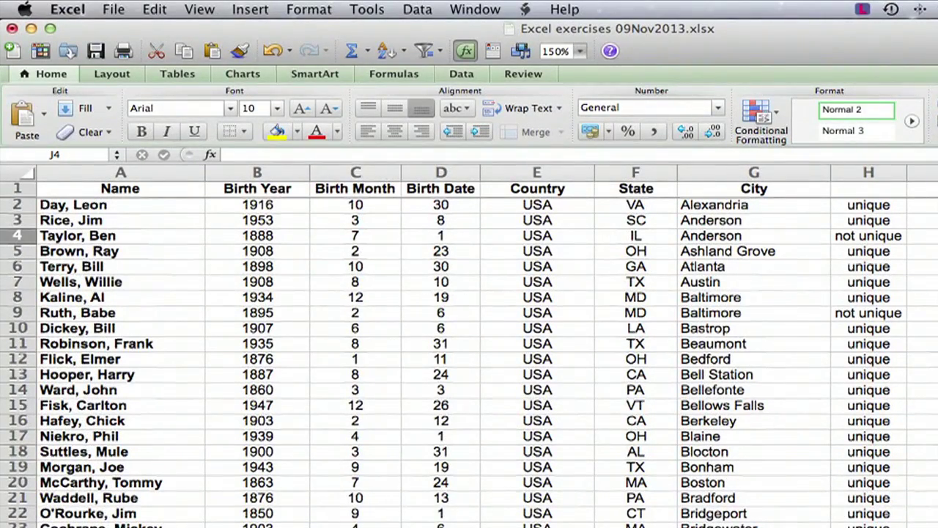
{"action": "type", "text": "=c"}
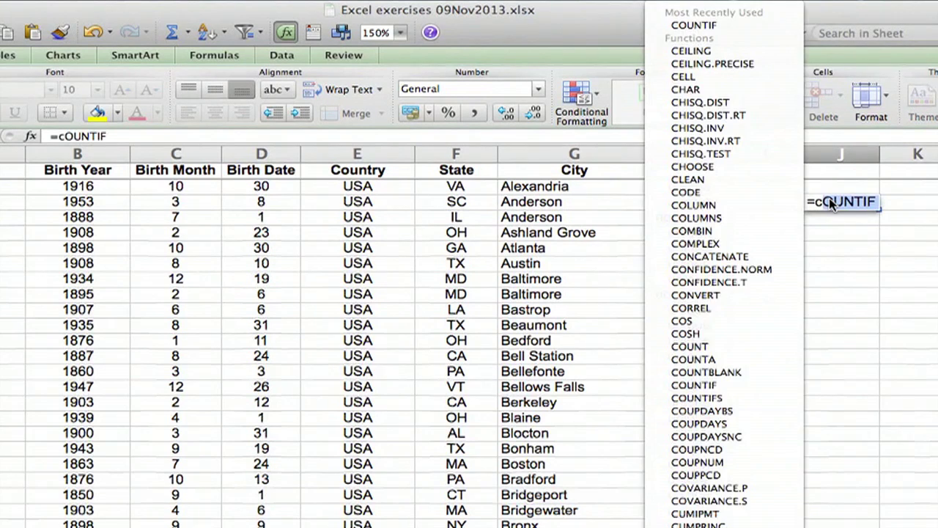
{"action": "type", "text": "ountif"}
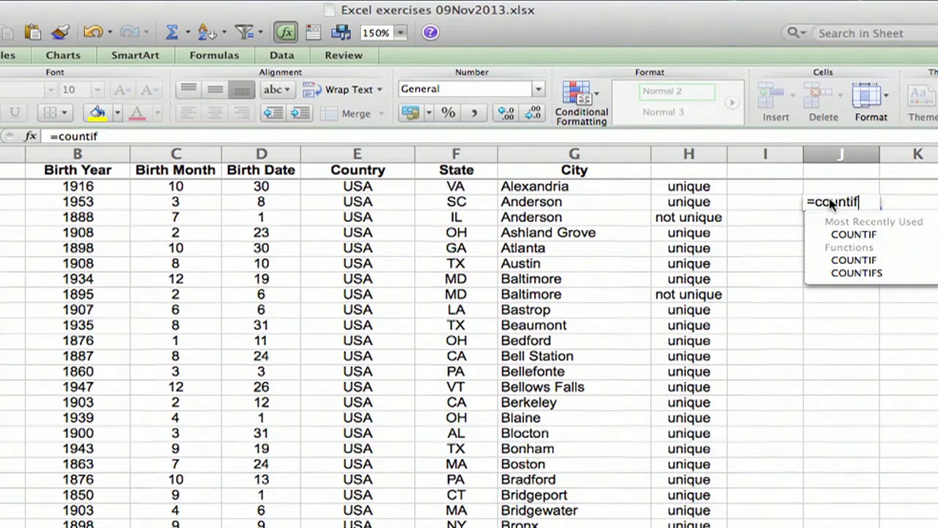
{"action": "type", "text": "("}
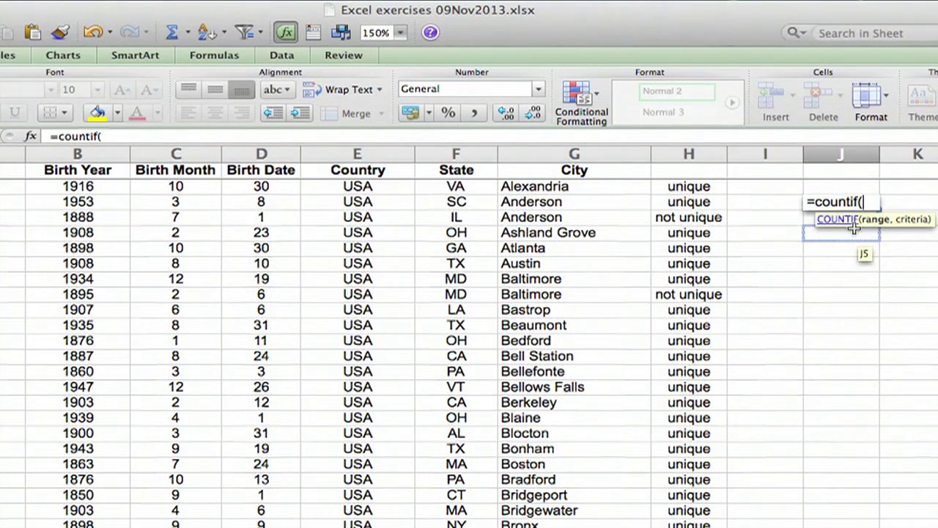
{"action": "left_click_drag", "start_coordinate": [698, 191], "coordinate": [689, 525]}
{"action": "left_click_drag", "start_coordinate": [689, 522], "coordinate": [698, 277]}
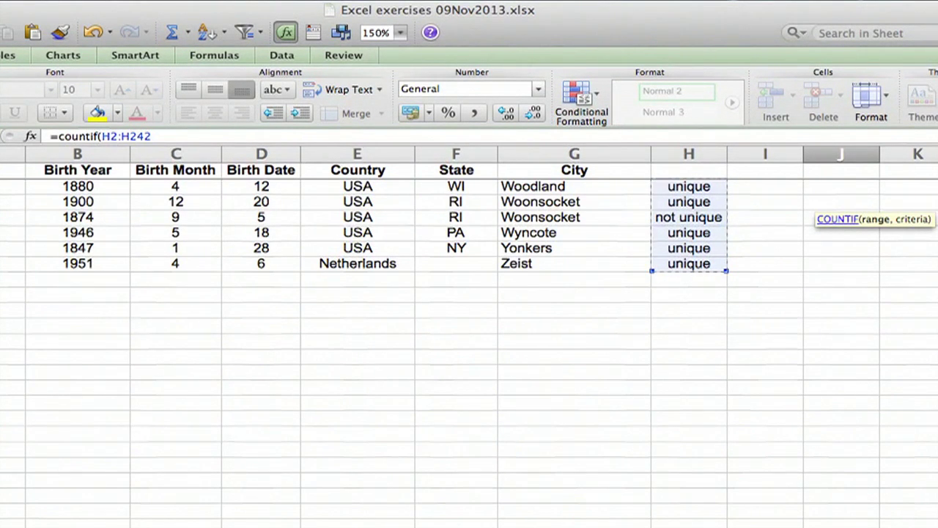
{"action": "scroll", "coordinate": [470, 352], "scroll_direction": "up", "scroll_amount": 20}
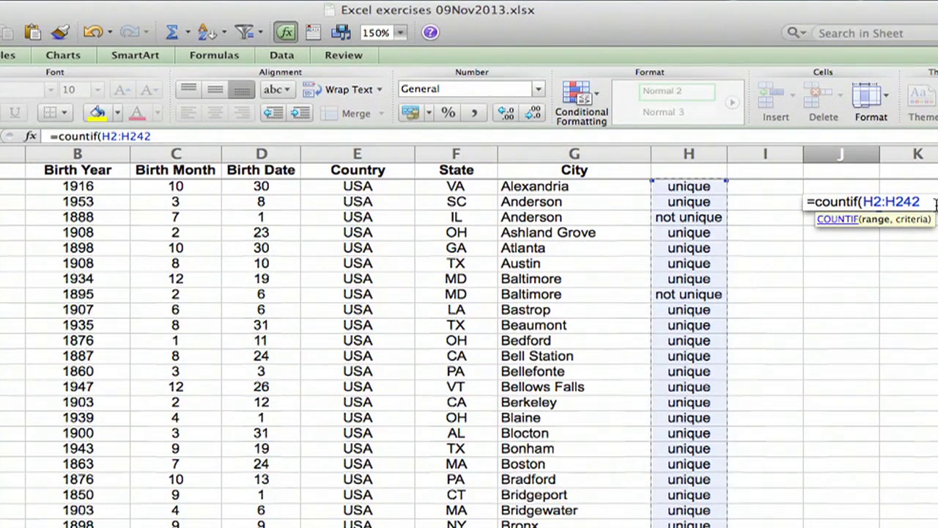
{"action": "type", "text": ",\""}
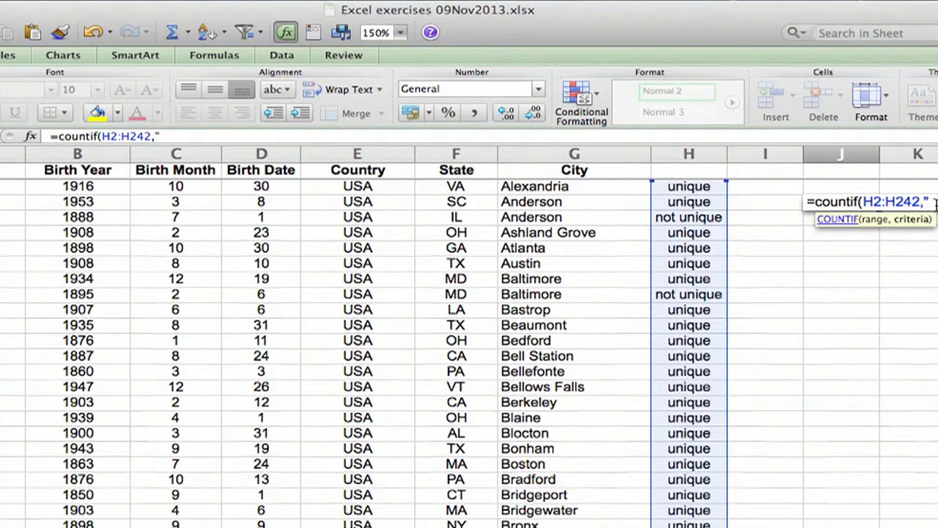
{"action": "type", "text": "unique\")"}
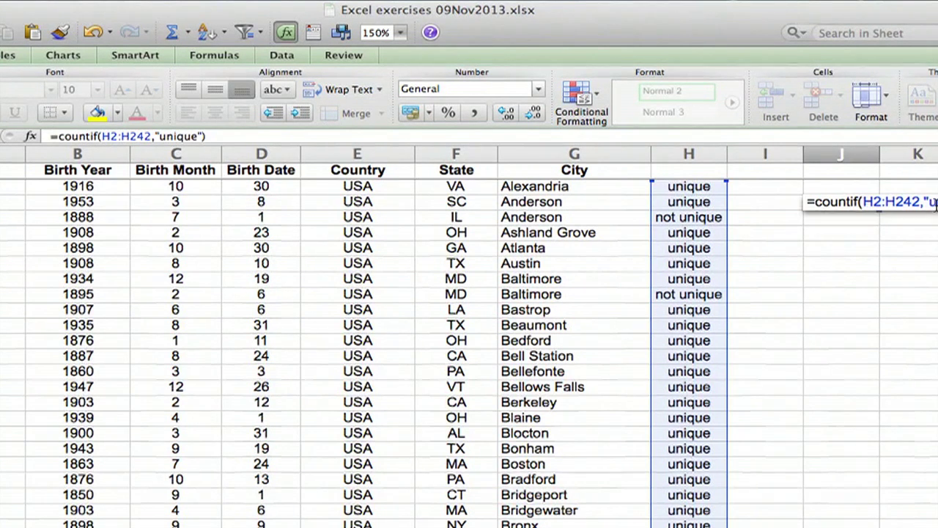
{"action": "key", "text": "Return"}
Review the COUNTIF formula in J2 showing 203 unique cities.
{"action": "left_click", "coordinate": [857, 205]}
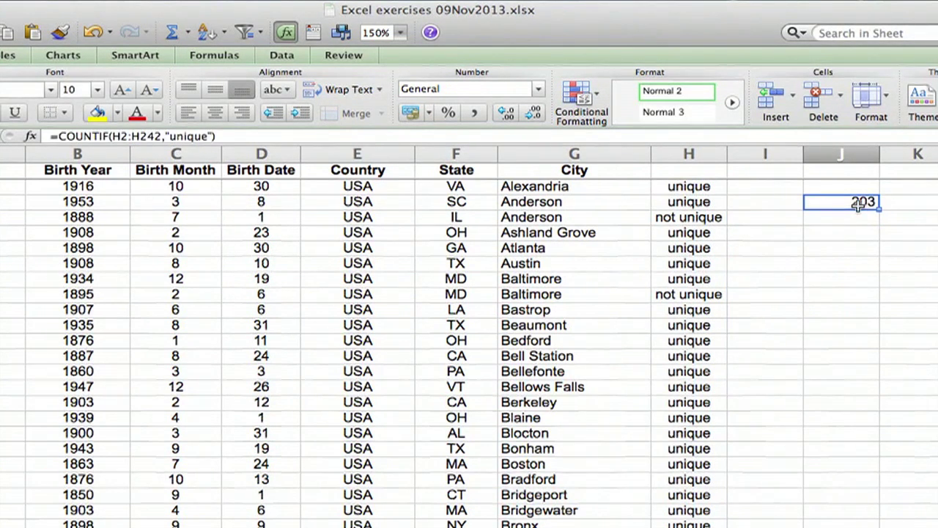
{"action": "left_click", "coordinate": [829, 249]}
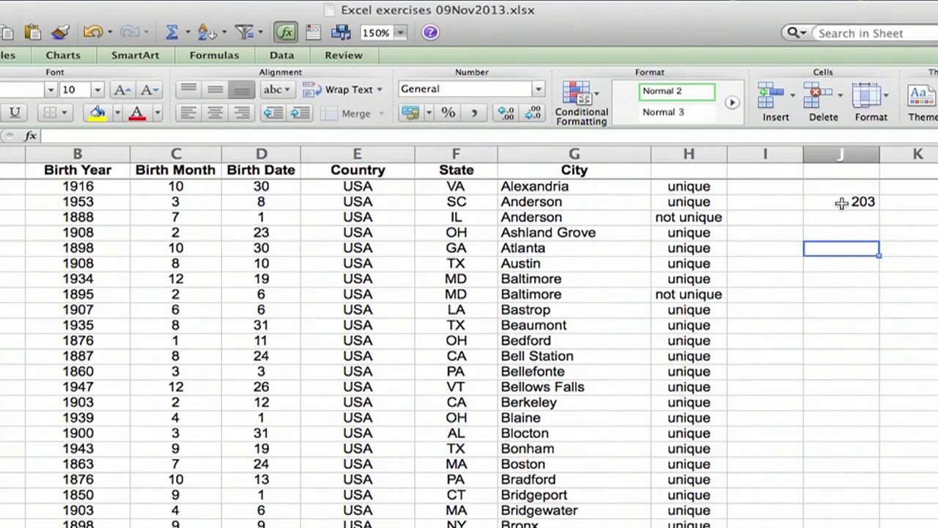
{"action": "left_click", "coordinate": [834, 201]}
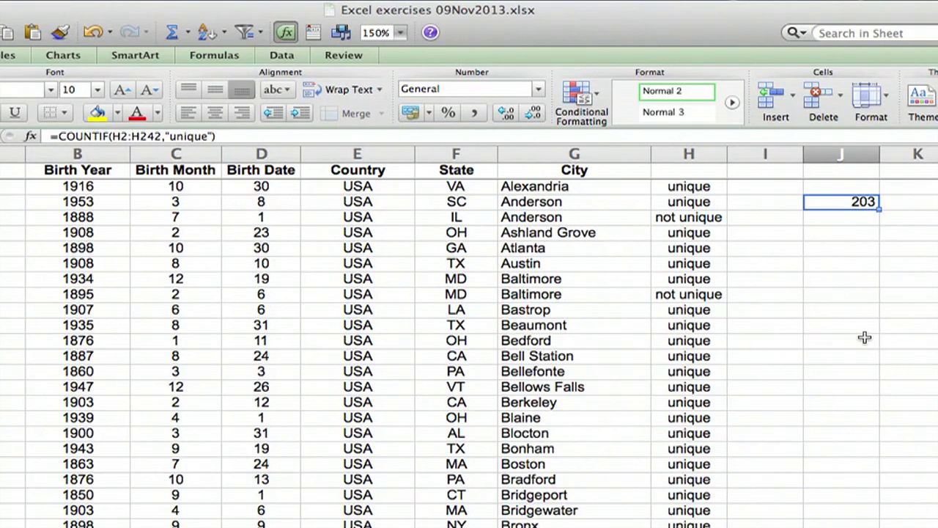
{"action": "left_click", "coordinate": [596, 273]}
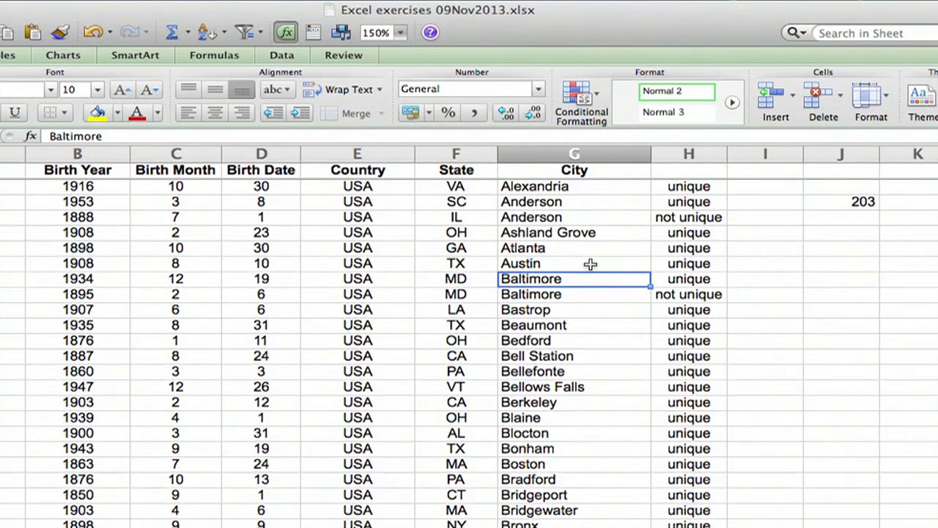